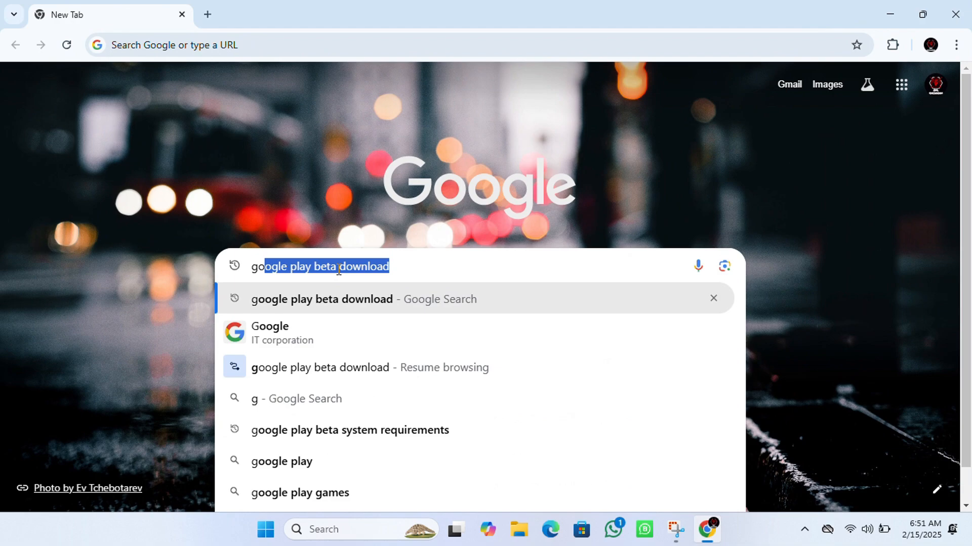
Search Google for "google play beta download"
text(ogle)
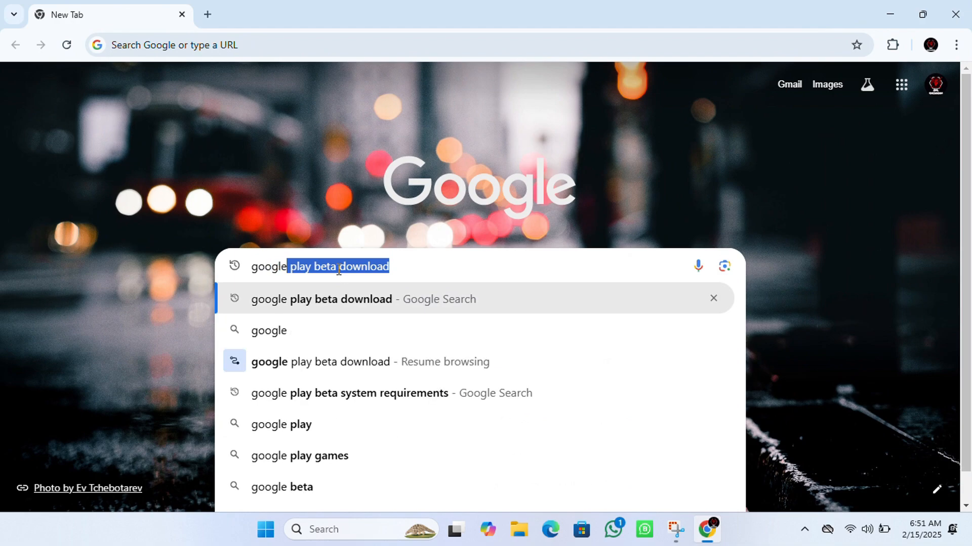
key(Right)
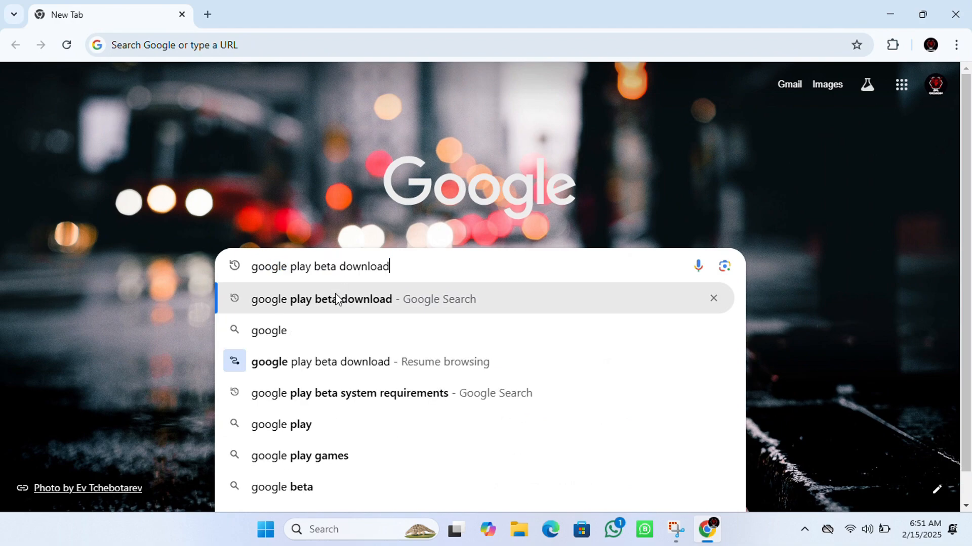
click(344, 300)
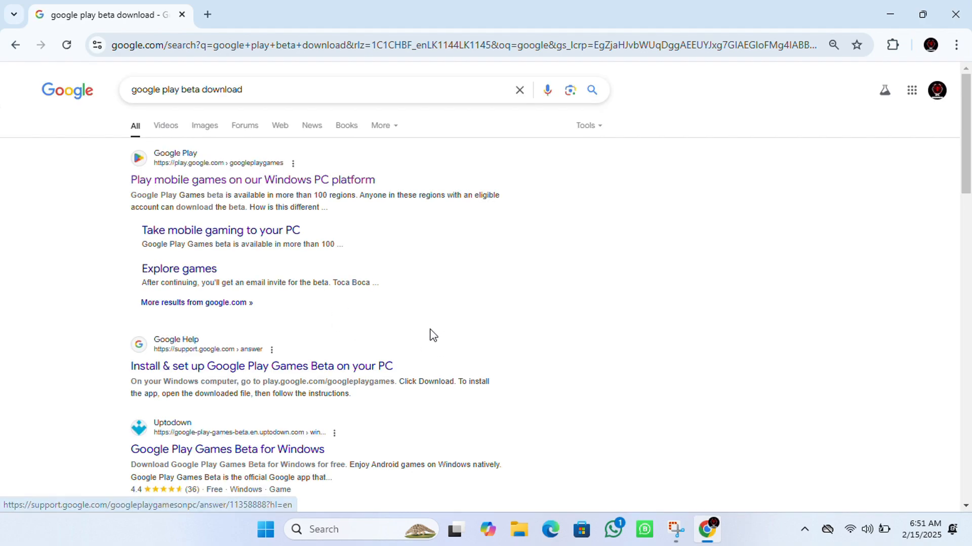
Open the official Google Play Games result for Windows PC, download the beta installer and check the download
click(284, 186)
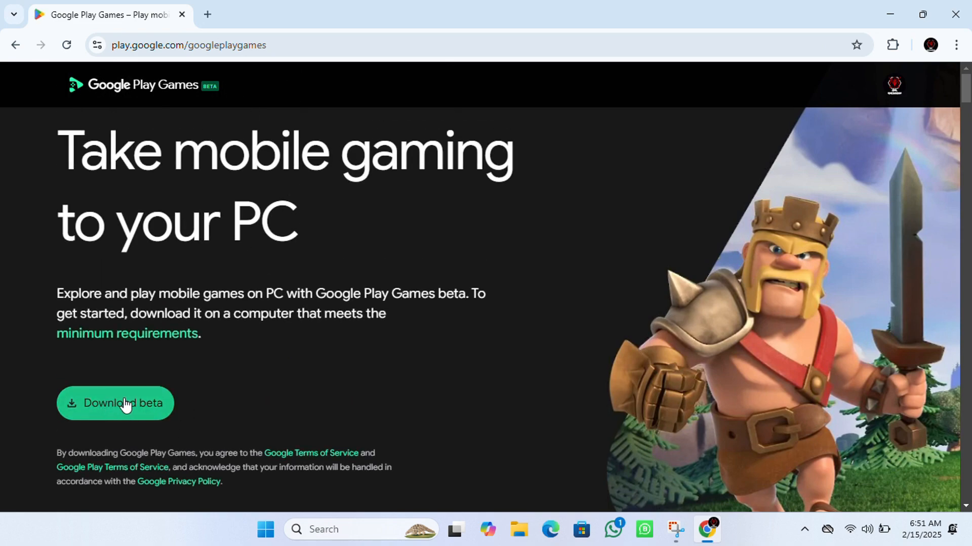
click(152, 403)
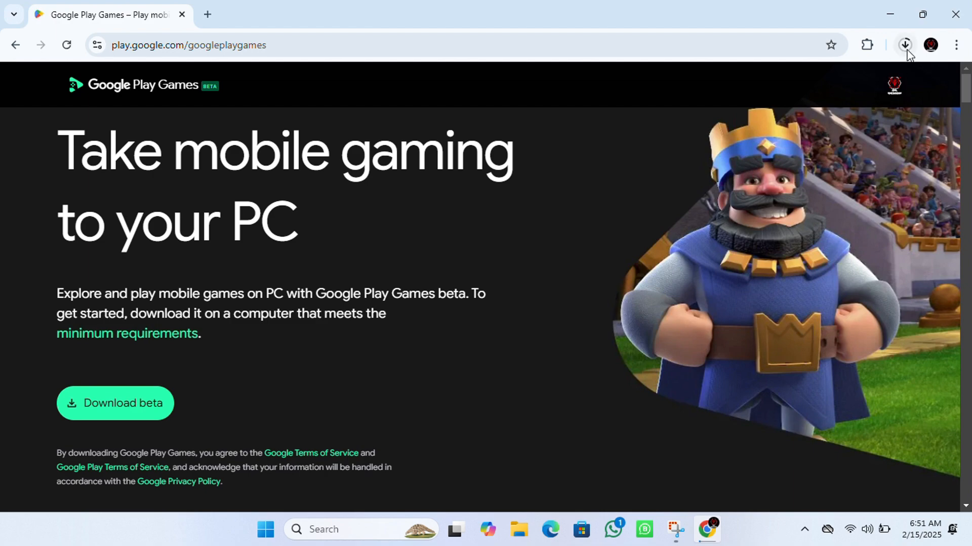
click(905, 47)
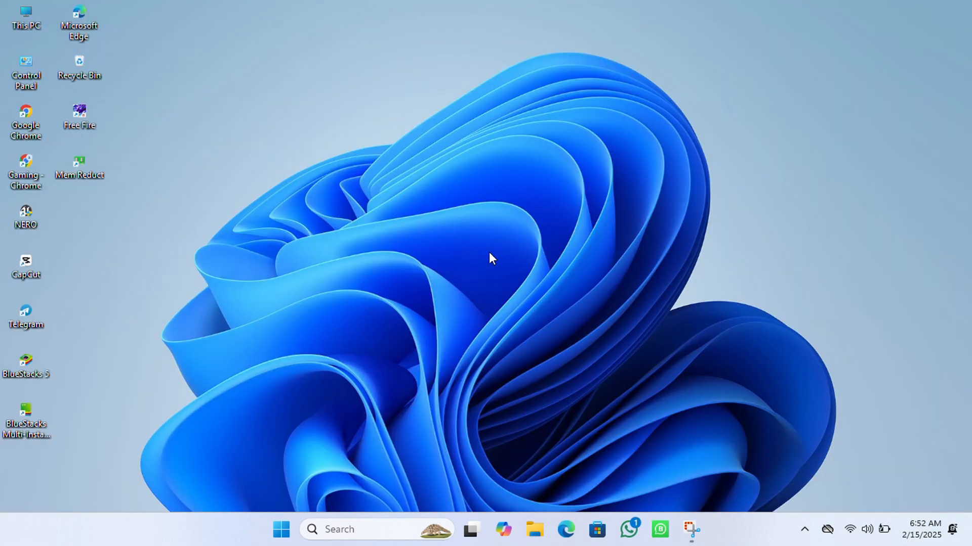
Run Install-GooglePlayGames-Beta from the Downloads folder as administrator and install it in C:\Program Files\Google\Play Games
double_click(23, 27)
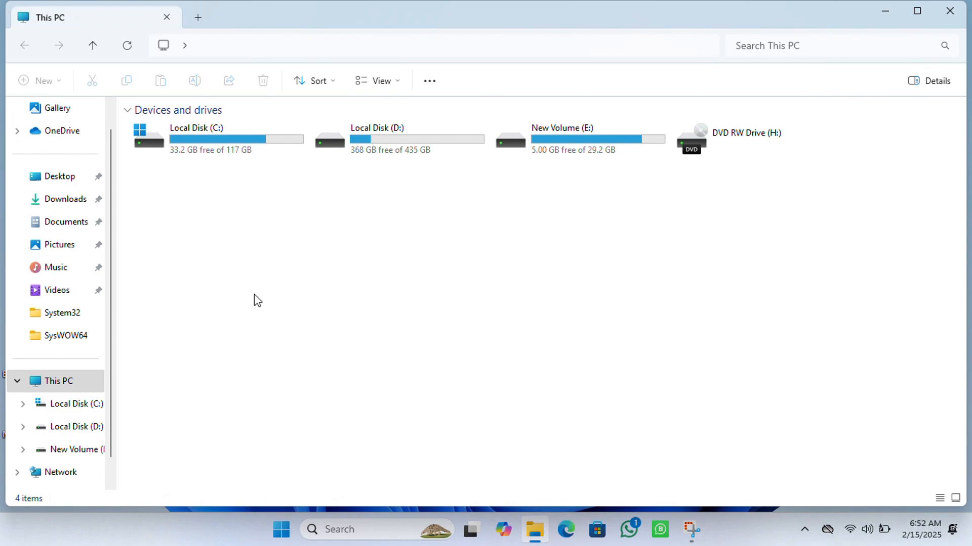
click(69, 202)
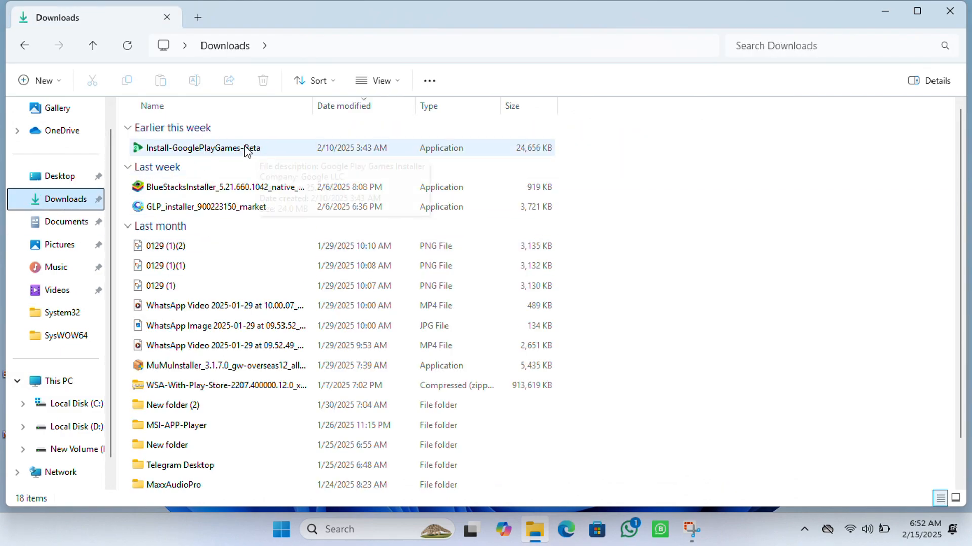
right_click(193, 154)
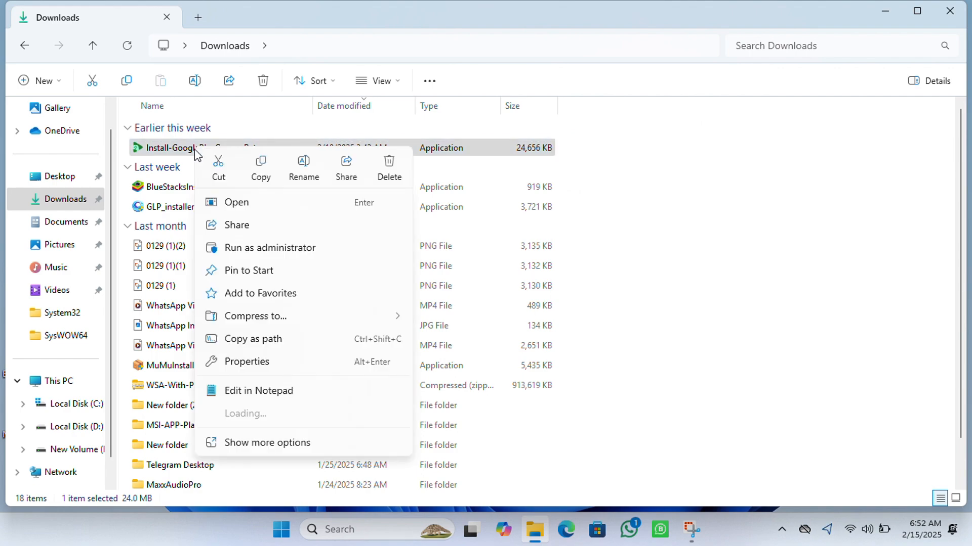
click(274, 250)
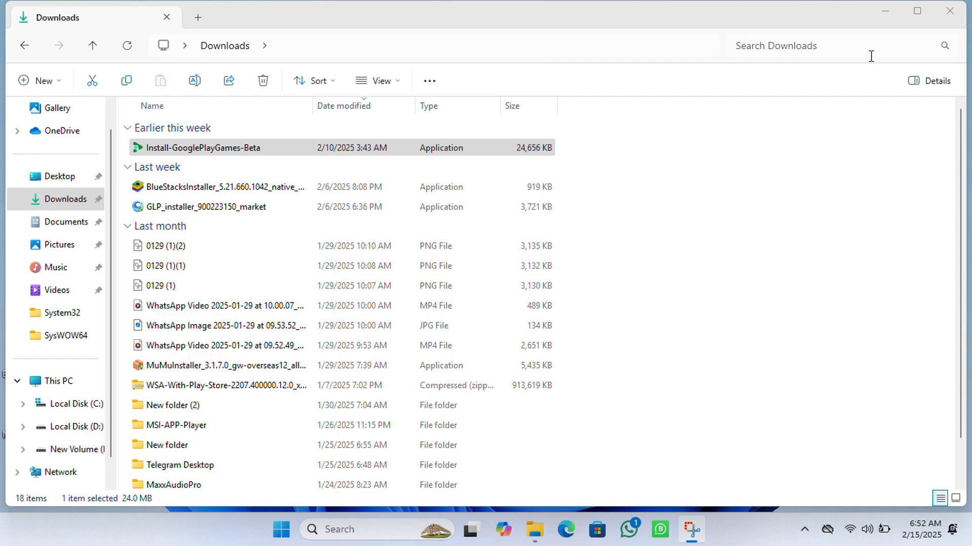
click(945, 21)
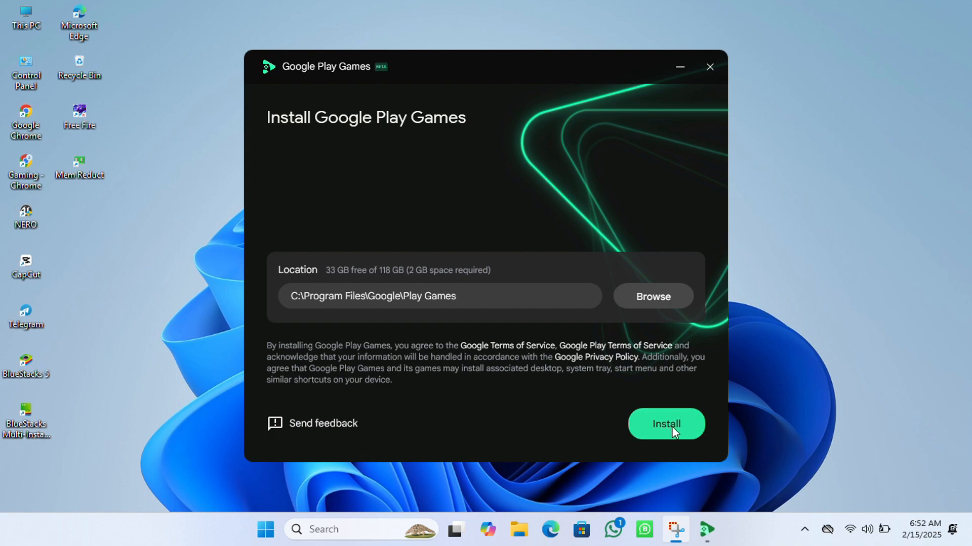
click(654, 425)
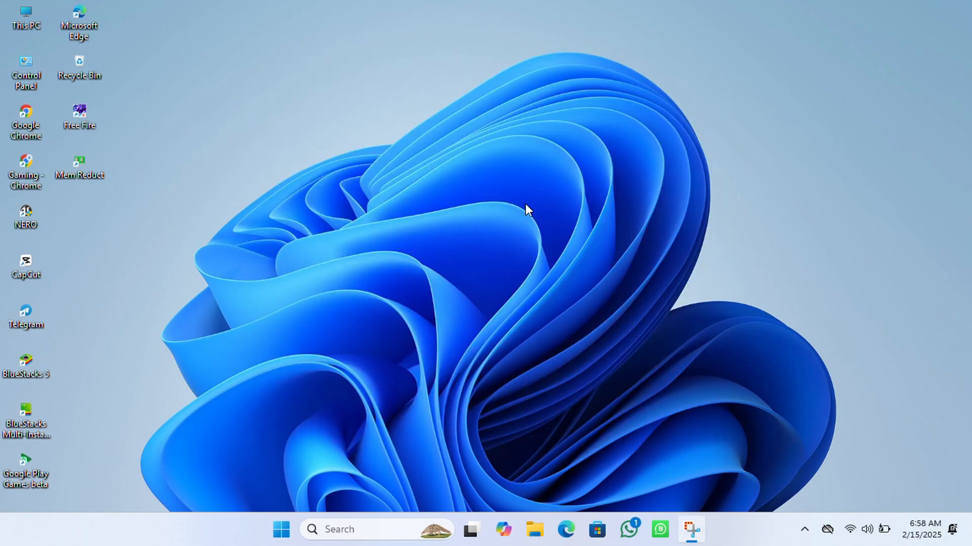
Launch Google Play Games beta from the desktop as administrator and sign in with the Google account
right_click(16, 457)
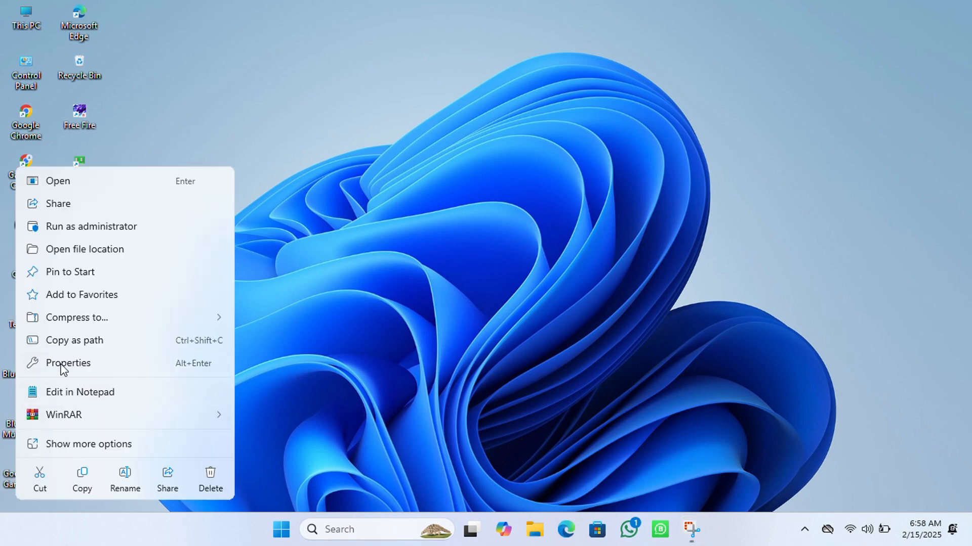
click(100, 226)
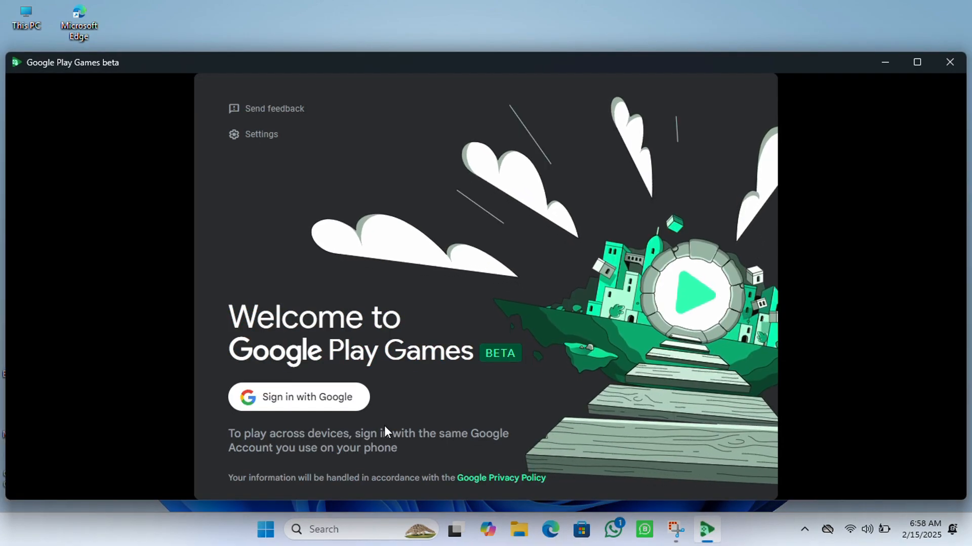
click(331, 404)
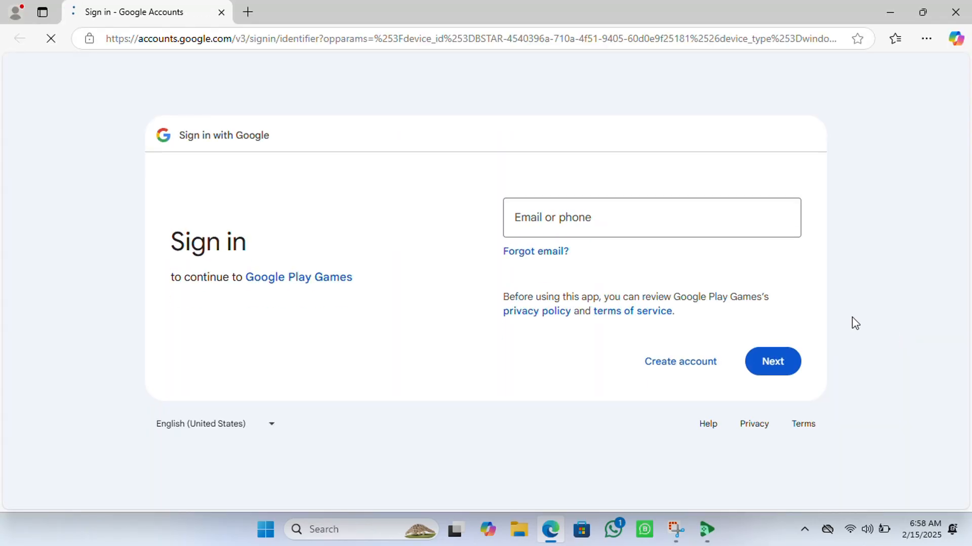
click(607, 221)
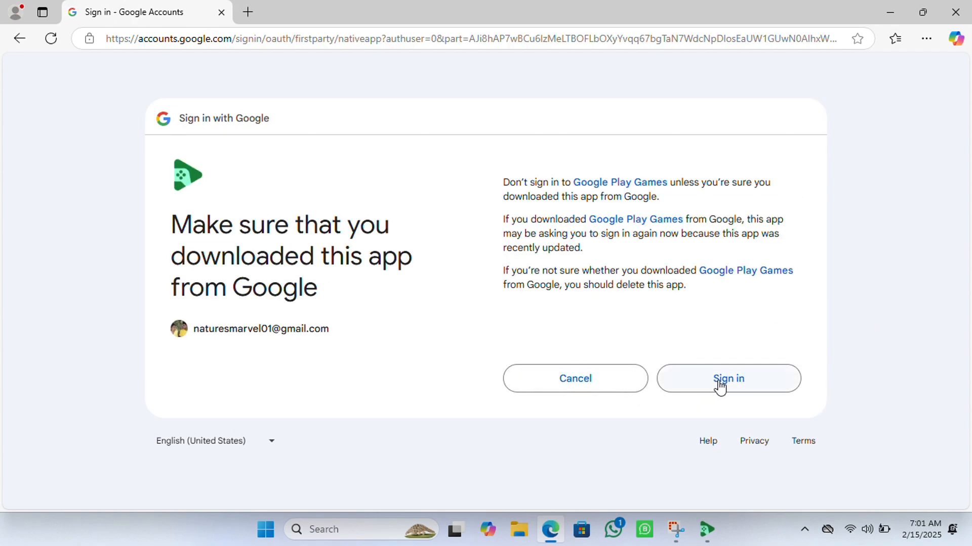
click(720, 386)
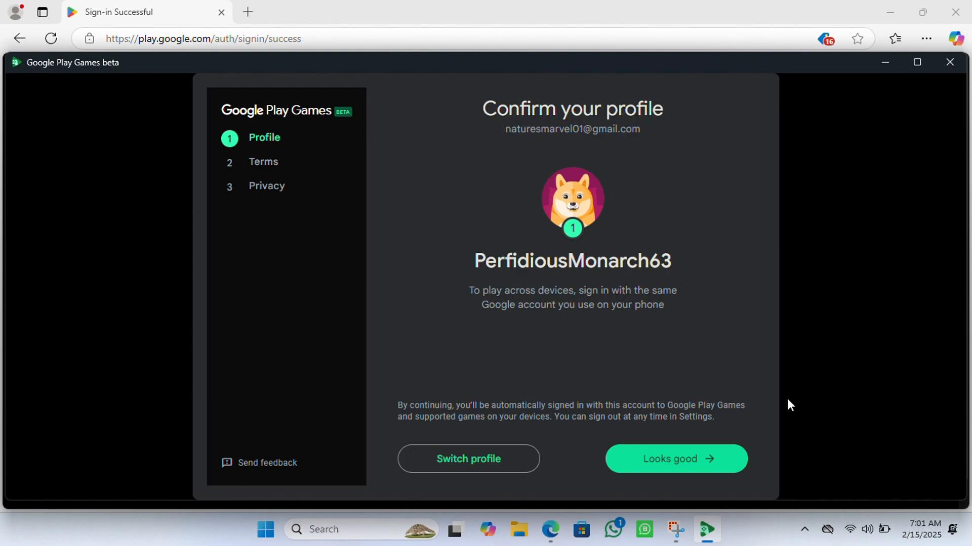
Complete the initial setup by confirming the profile, accepting the terms and finishing the privacy page with usage data sharing left on
click(684, 462)
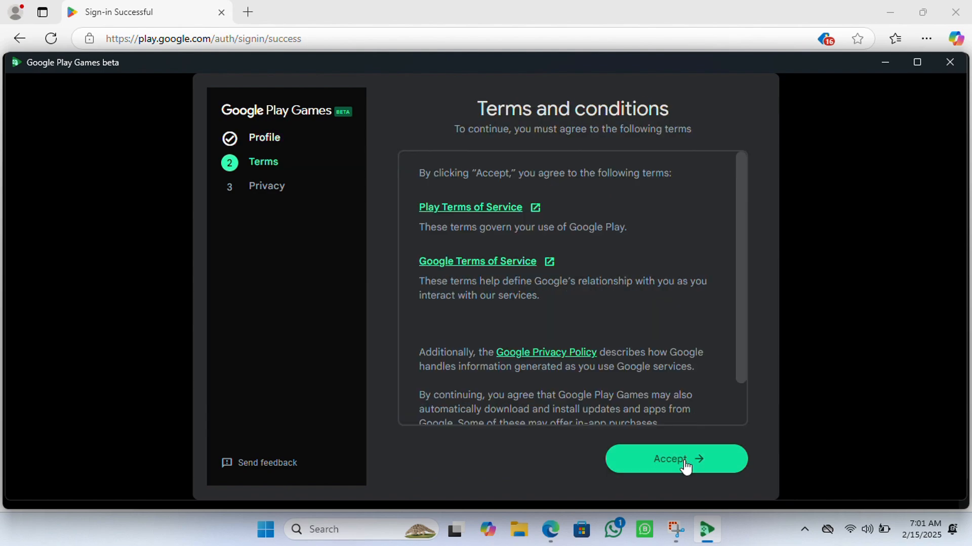
click(685, 465)
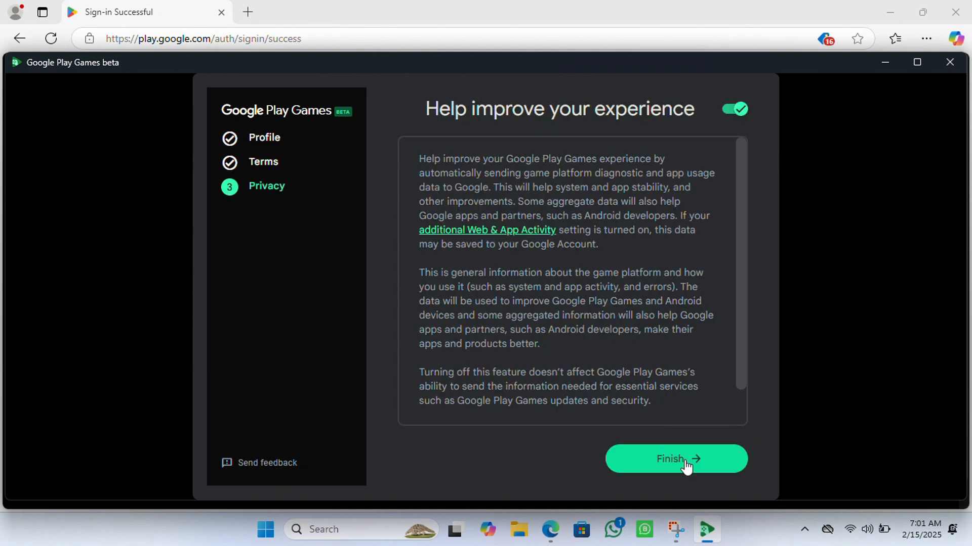
click(687, 455)
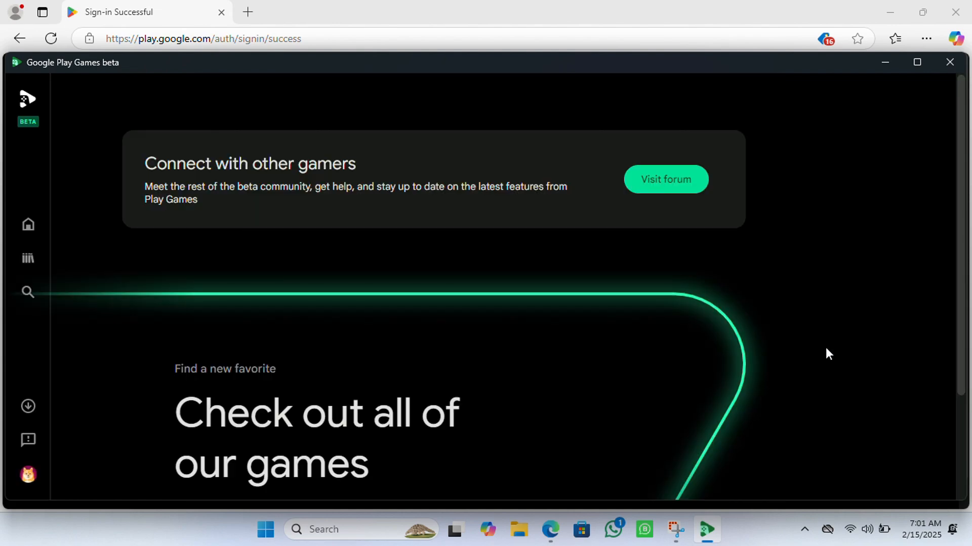
Close the browser's sign-in success window and maximize the Google Play Games beta window
scroll(752, 339, down, 1)
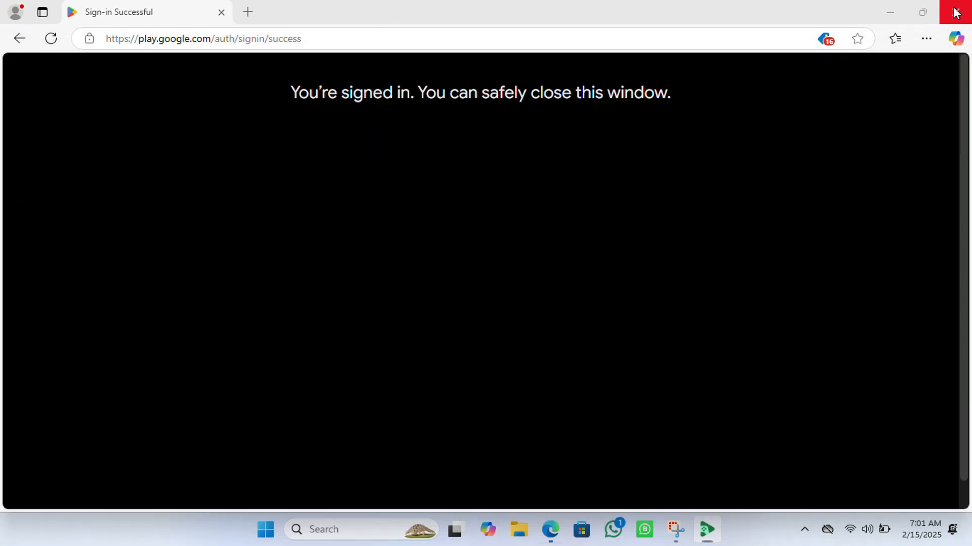
click(954, 12)
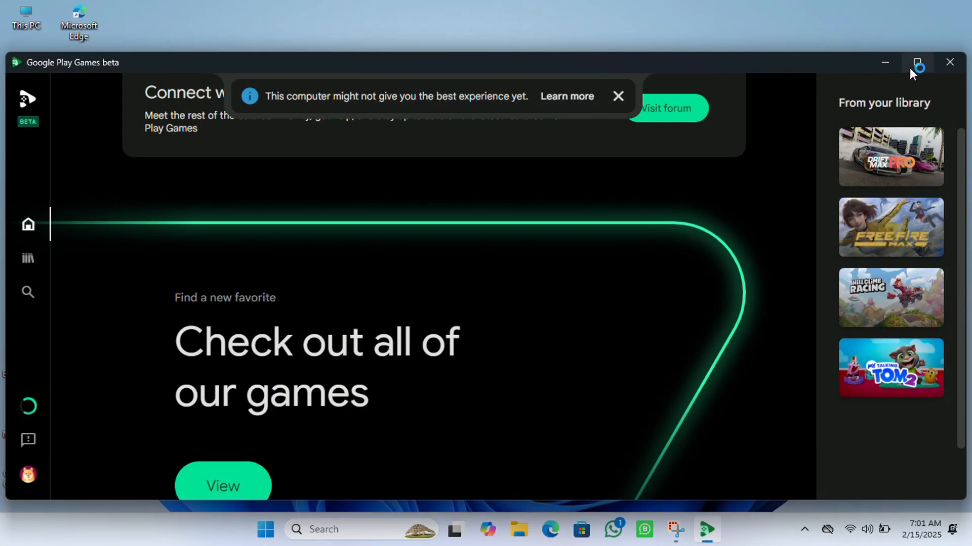
click(909, 68)
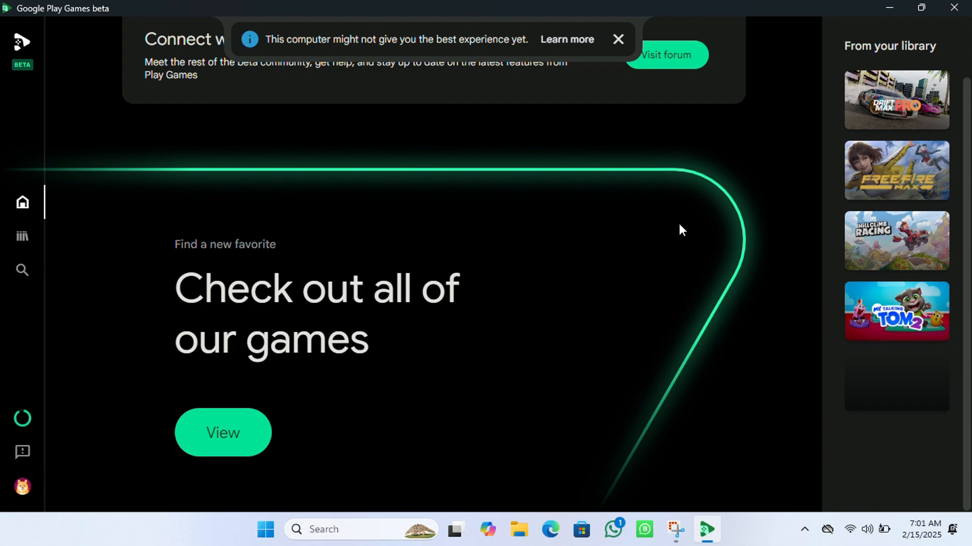
Review the games in the Library and browse the catalogue of available games in Explore
scroll(693, 225, up, 1)
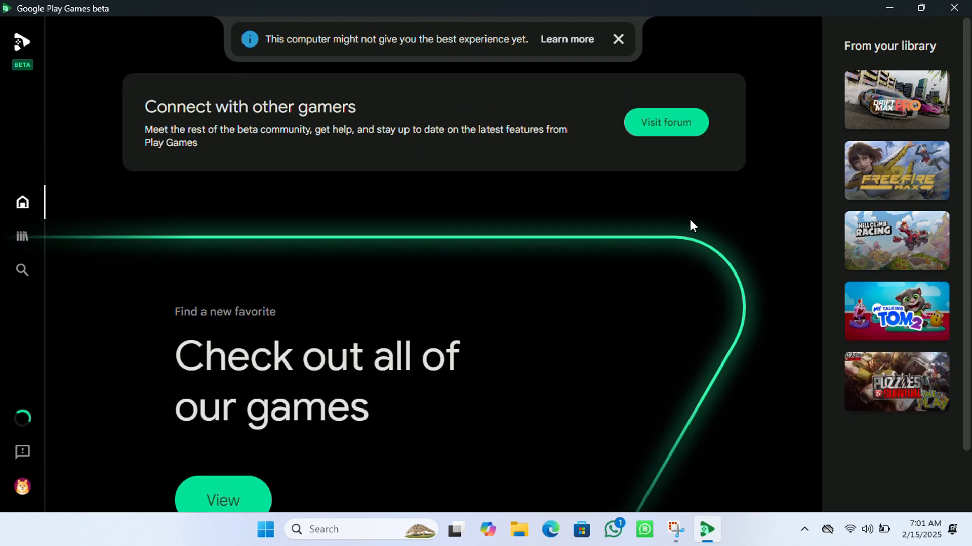
click(22, 238)
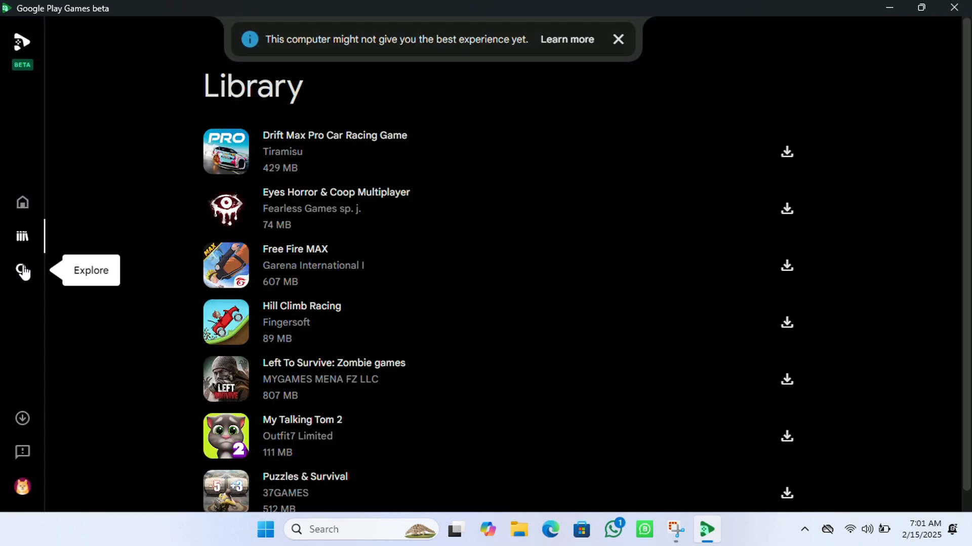
click(23, 270)
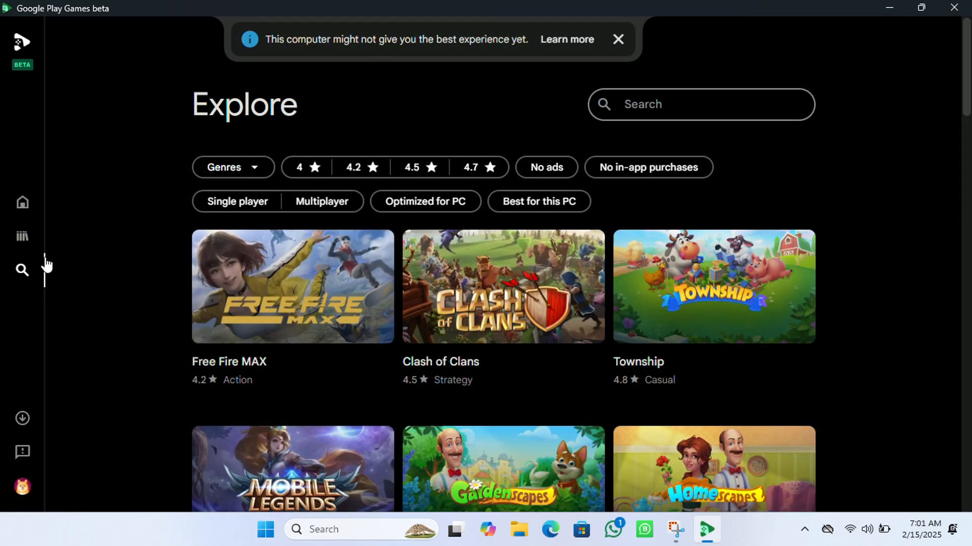
scroll(729, 280, down, 7)
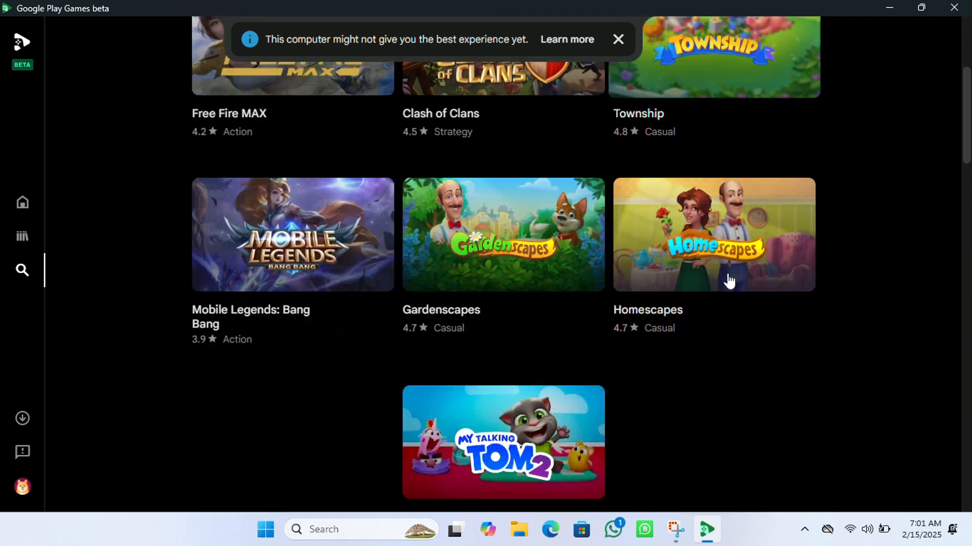
scroll(729, 280, down, 2)
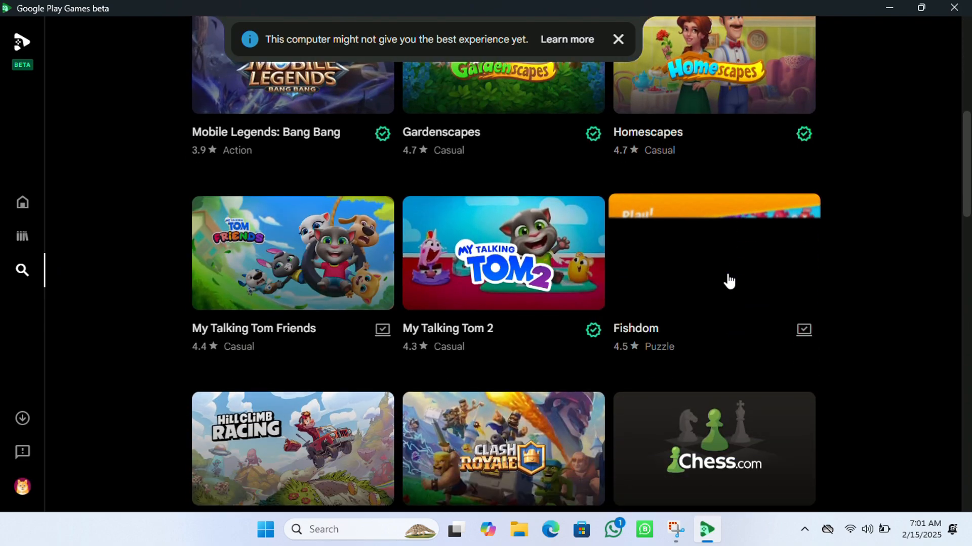
scroll(727, 280, down, 2)
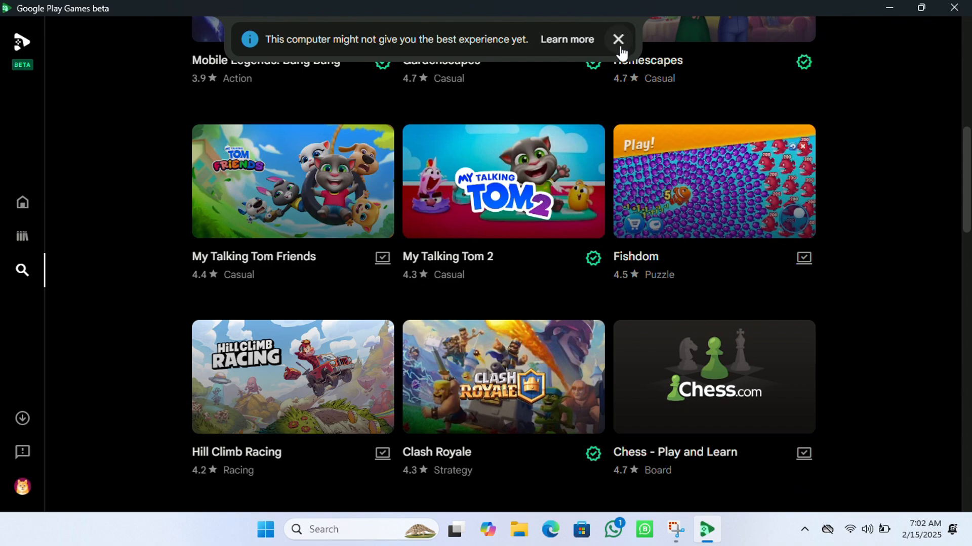
scroll(627, 172, up, 2)
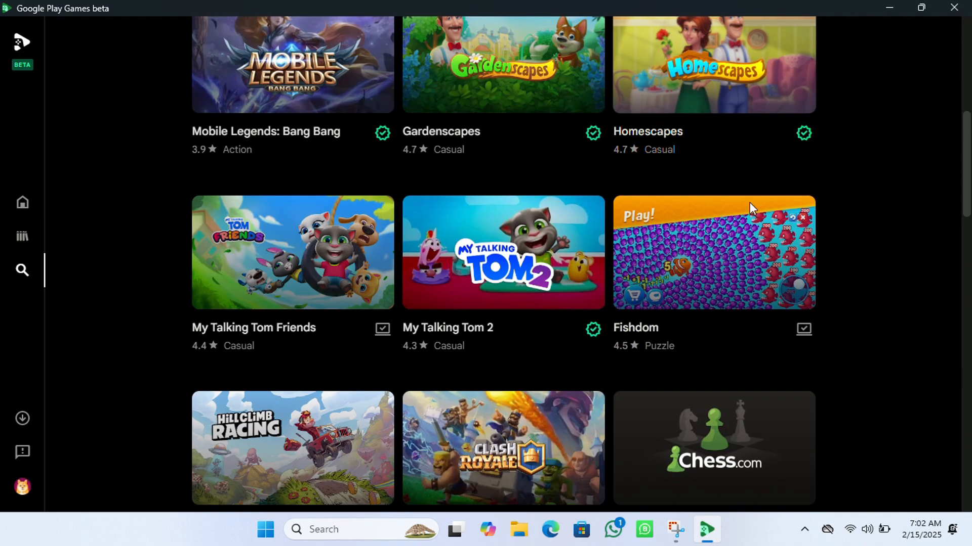
scroll(967, 191, down, 2)
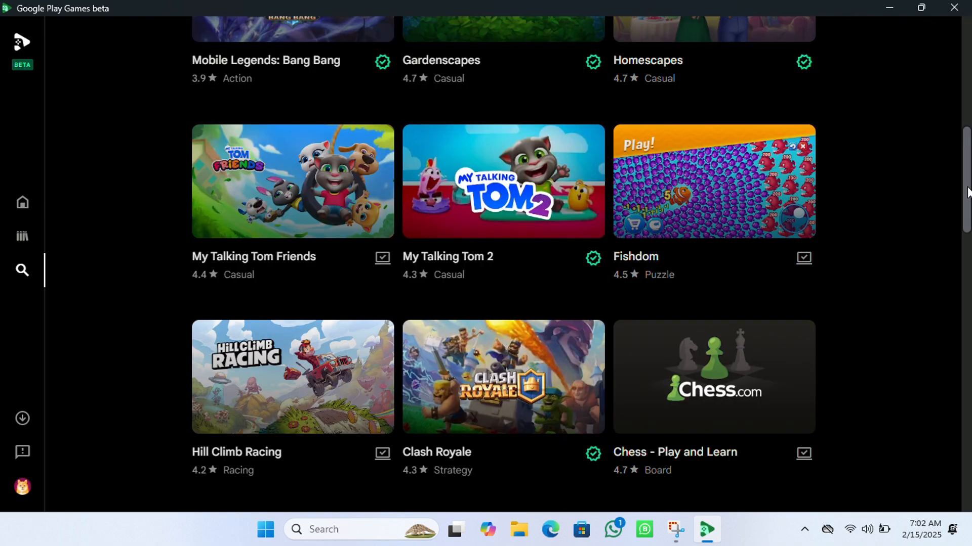
scroll(949, 58, up, 10)
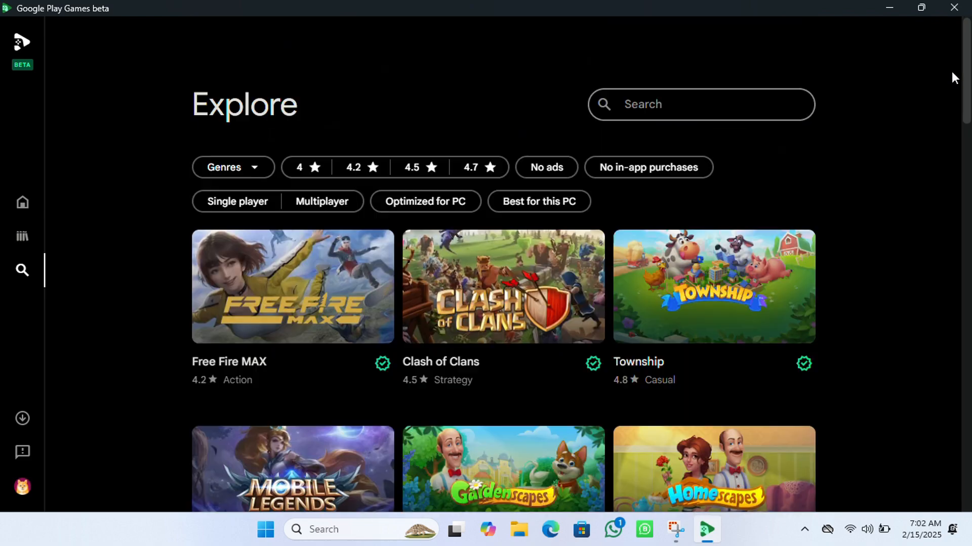